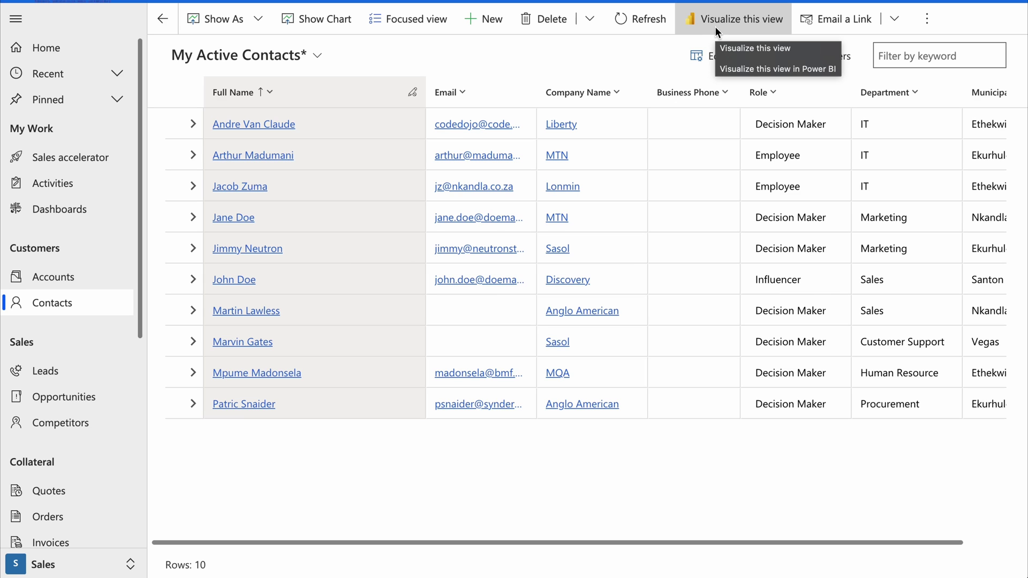
- Create a Power BI quick report from the My Active Contacts view with 'Visualize this view'
left_click(717, 27)
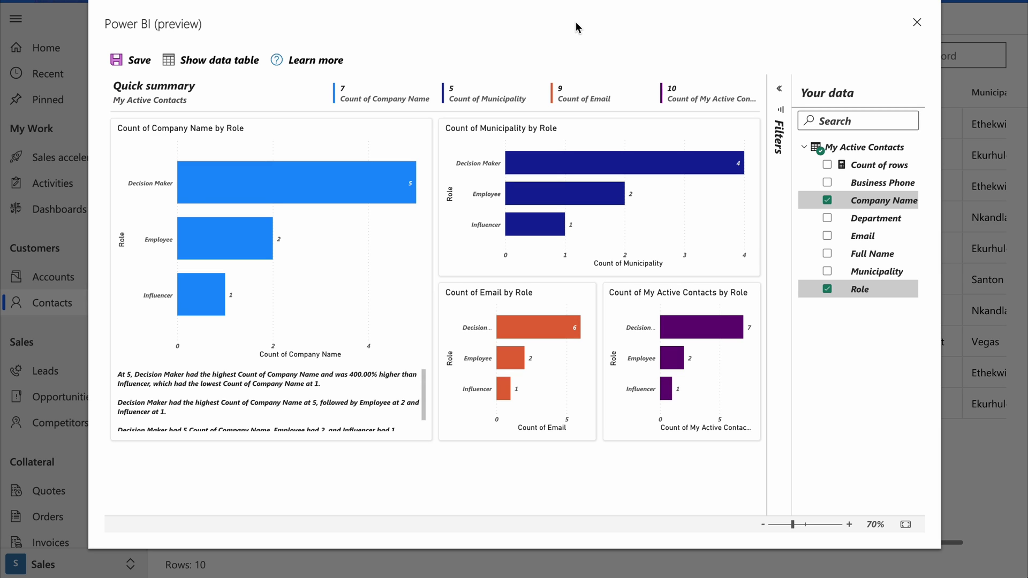
left_click(137, 71)
left_click(519, 335)
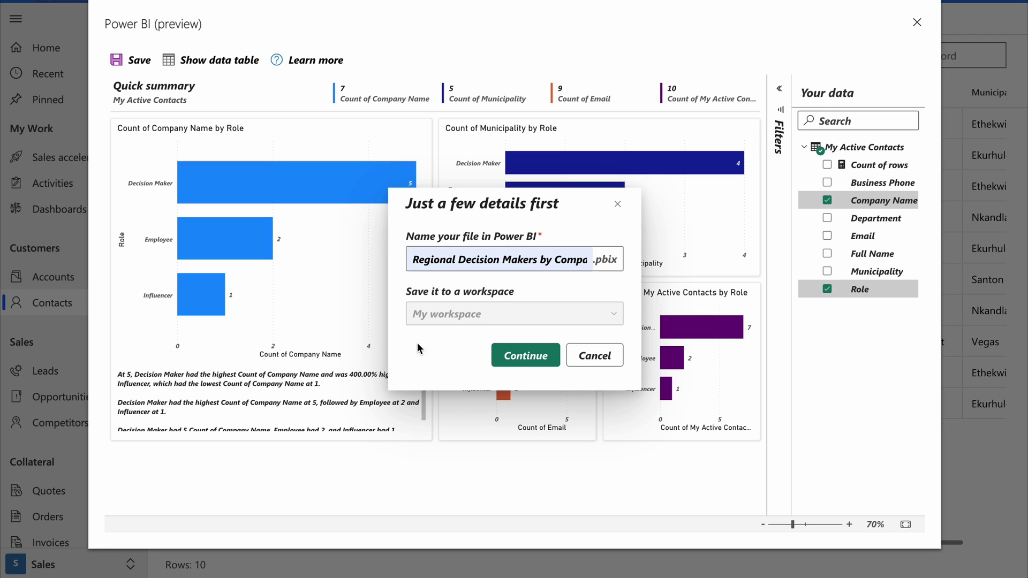
left_click(526, 356)
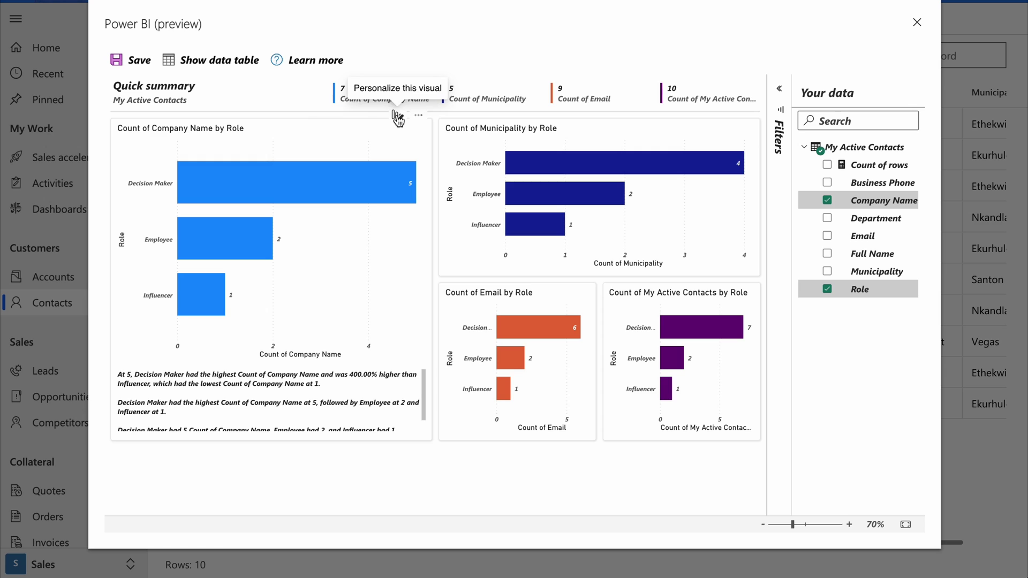
- Change the Count of Company Name by Role visual's type to Donut chart
left_click(397, 118)
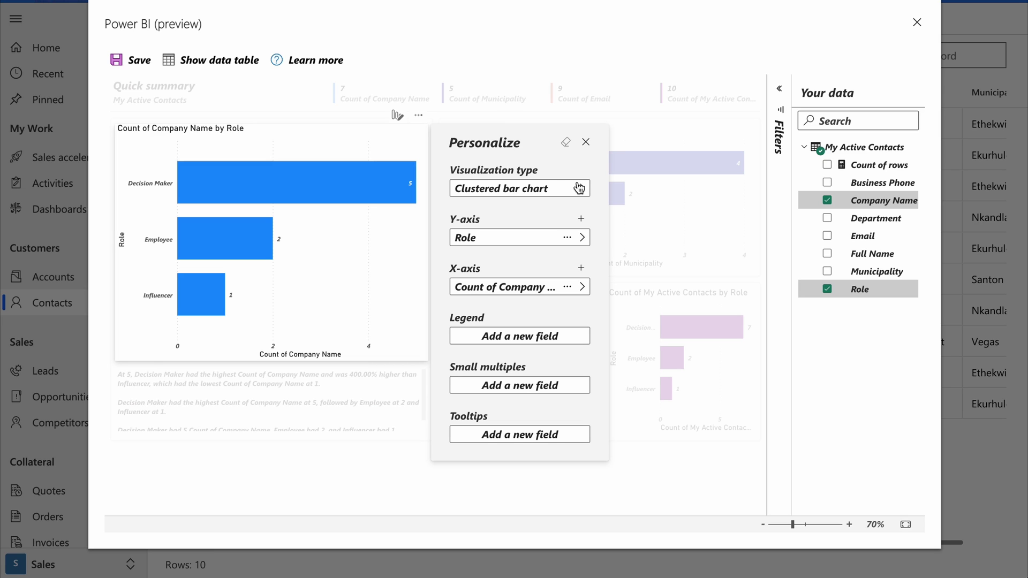
left_click(492, 193)
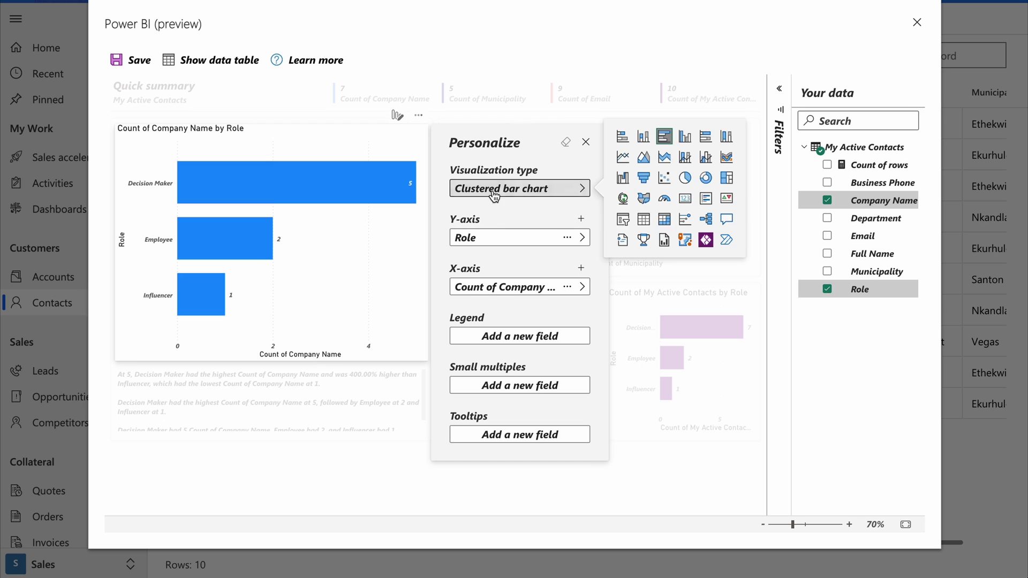
left_click(707, 179)
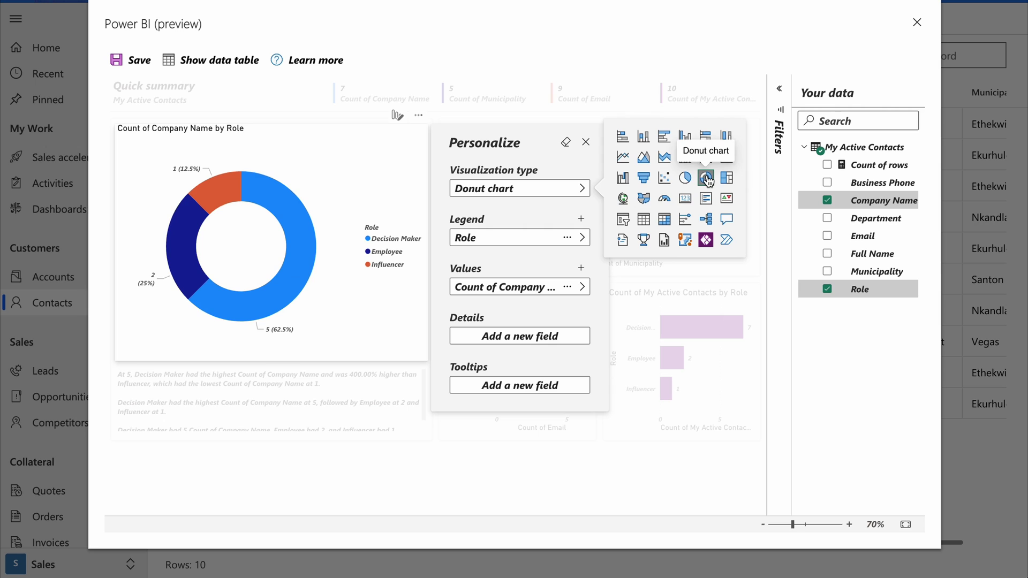
left_click(586, 143)
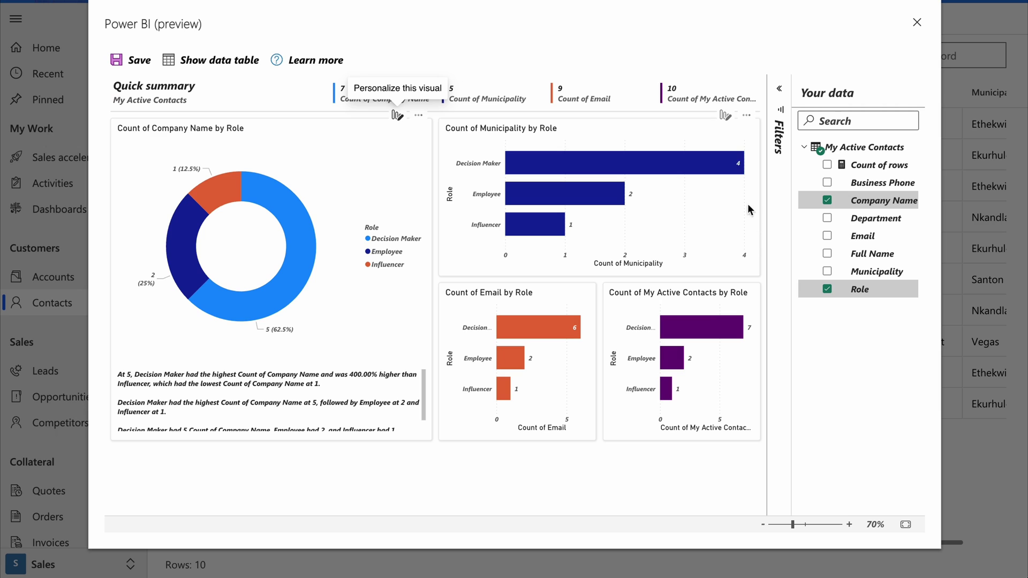
- Change the Count of Municipality by Role visual's type to Slicer
left_click(726, 117)
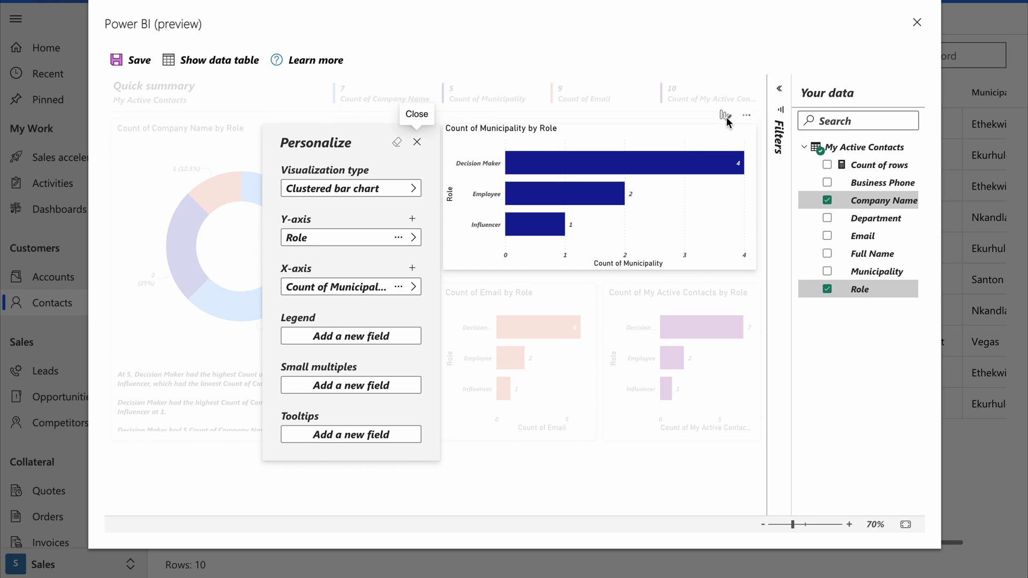
left_click(411, 196)
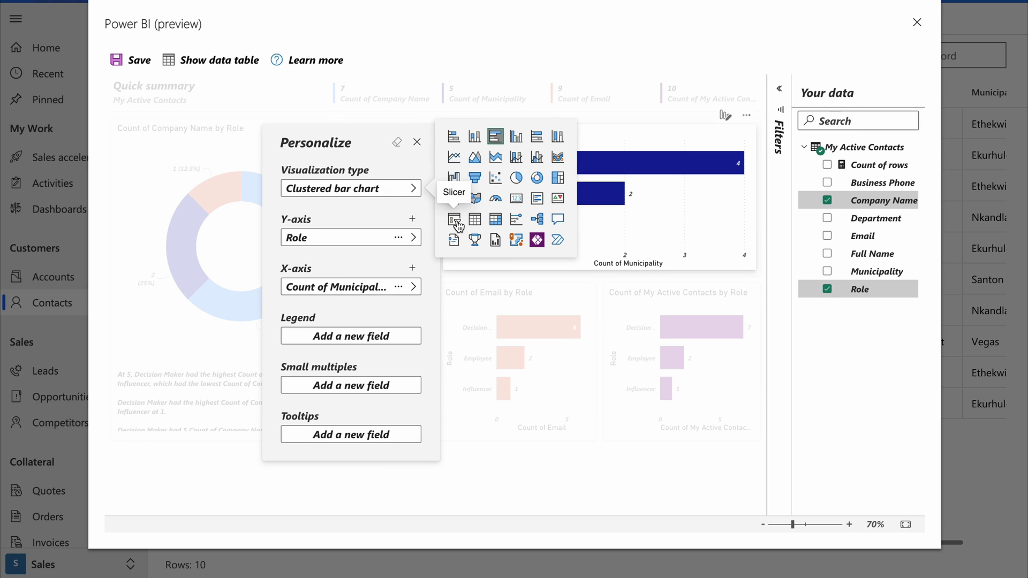
left_click(454, 221)
left_click(726, 114)
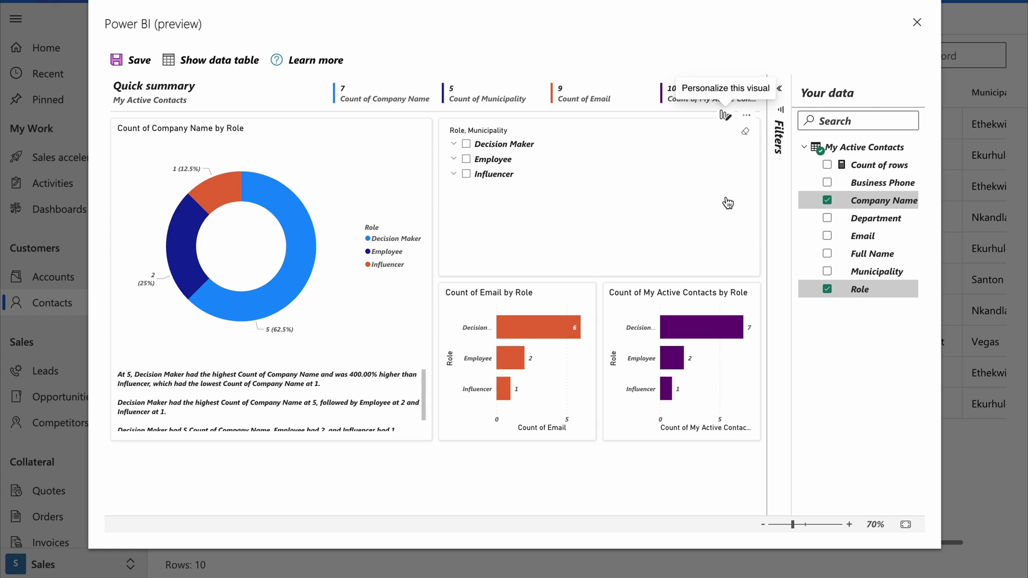
- Test the slicer by filtering to Decision Maker, then clear the filter
left_click(462, 145)
left_click(454, 143)
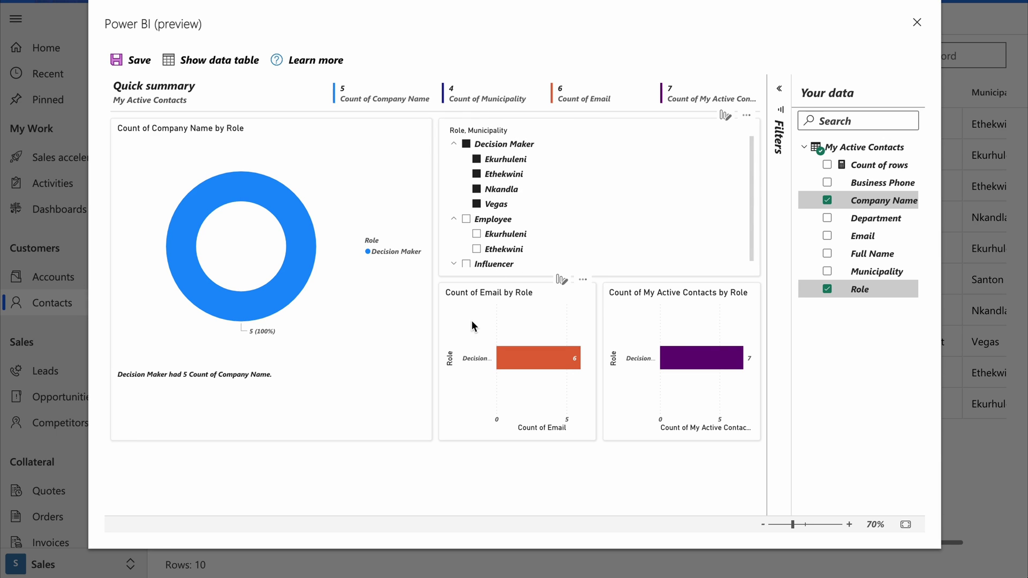
left_click(467, 145)
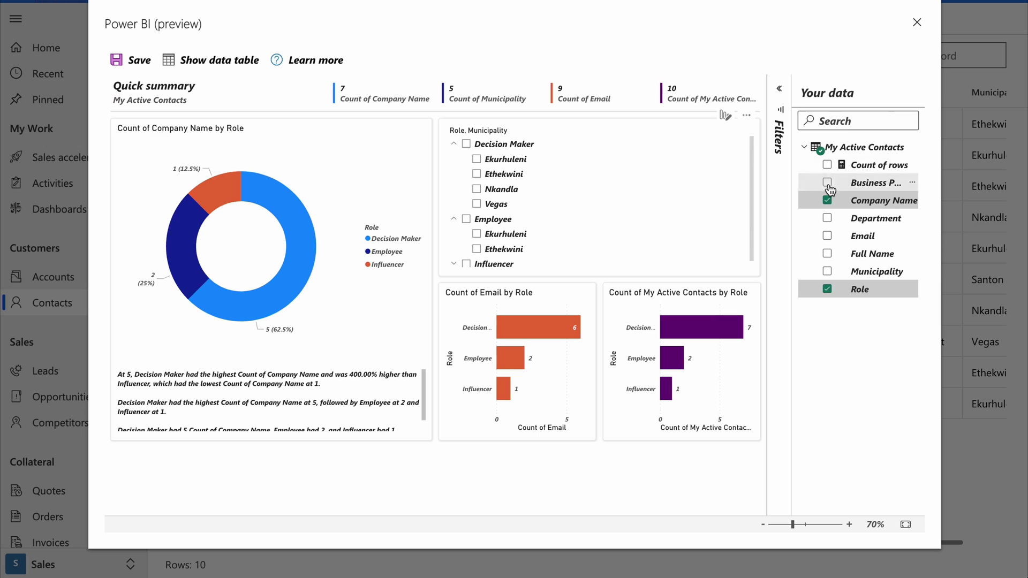
- Add Count of rows in Your data to compare company and contact counts by role
left_click(829, 166)
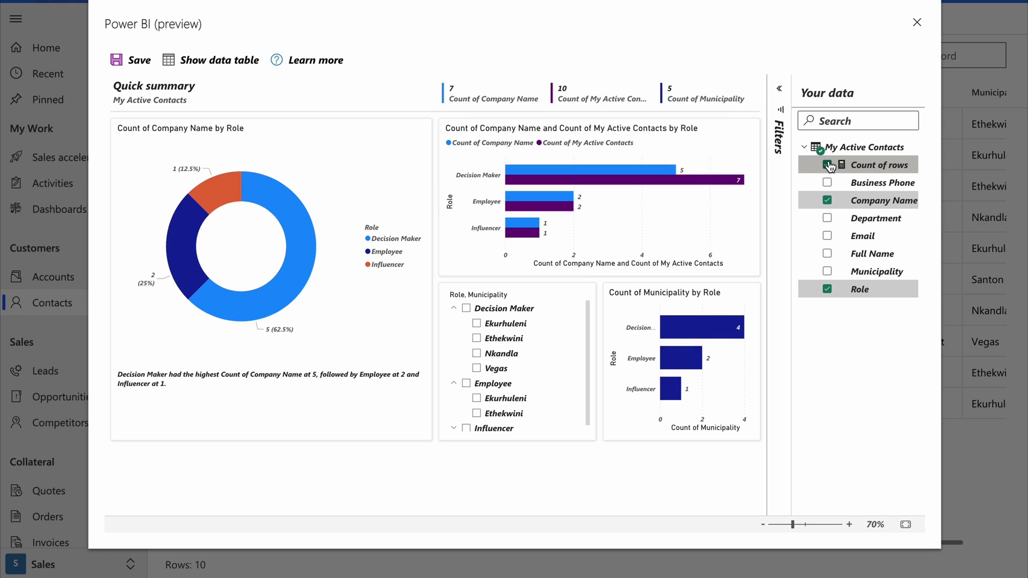
left_click(828, 165)
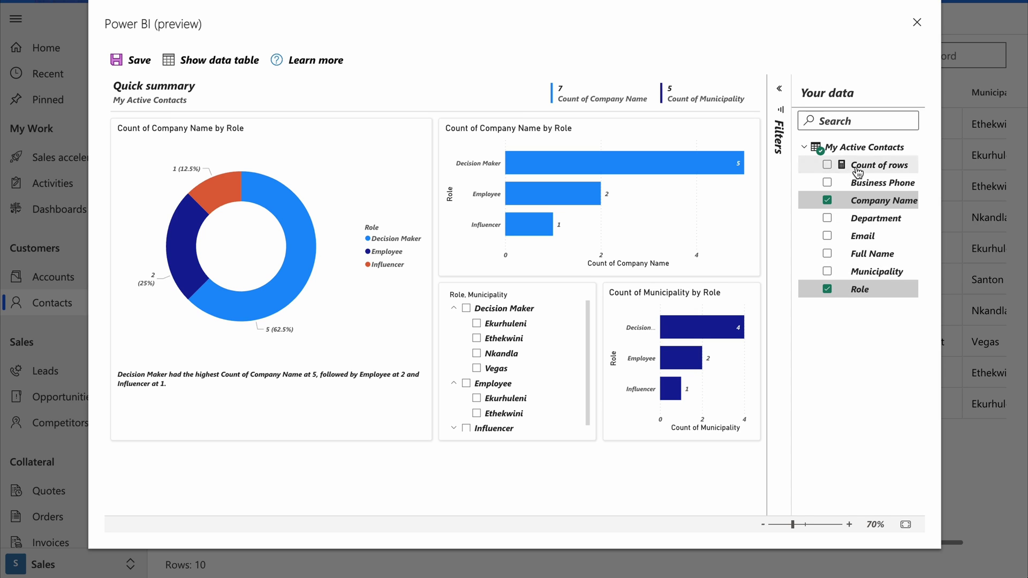
left_click(828, 165)
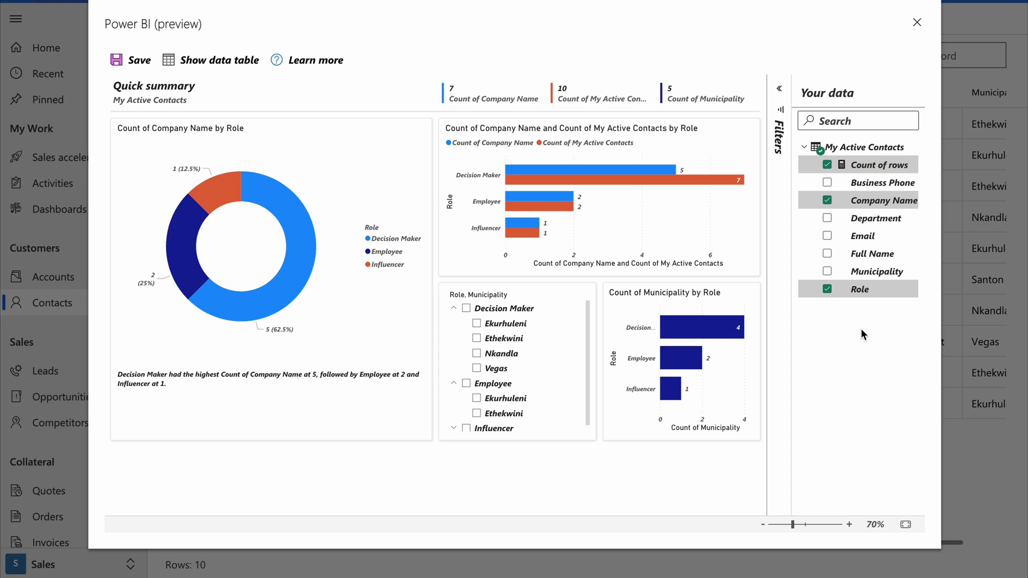
left_click(827, 219)
left_click(827, 271)
- Save the report as 'Regional Decision Makers by Company 2' in My workspace
left_click(139, 73)
type("Regional Decision Makers by Company")
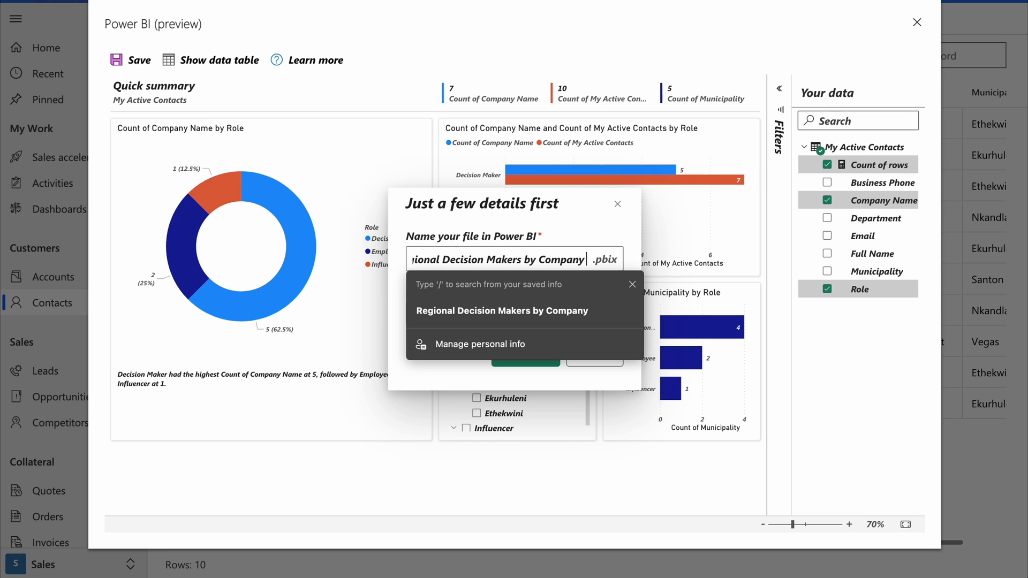
type(" 2")
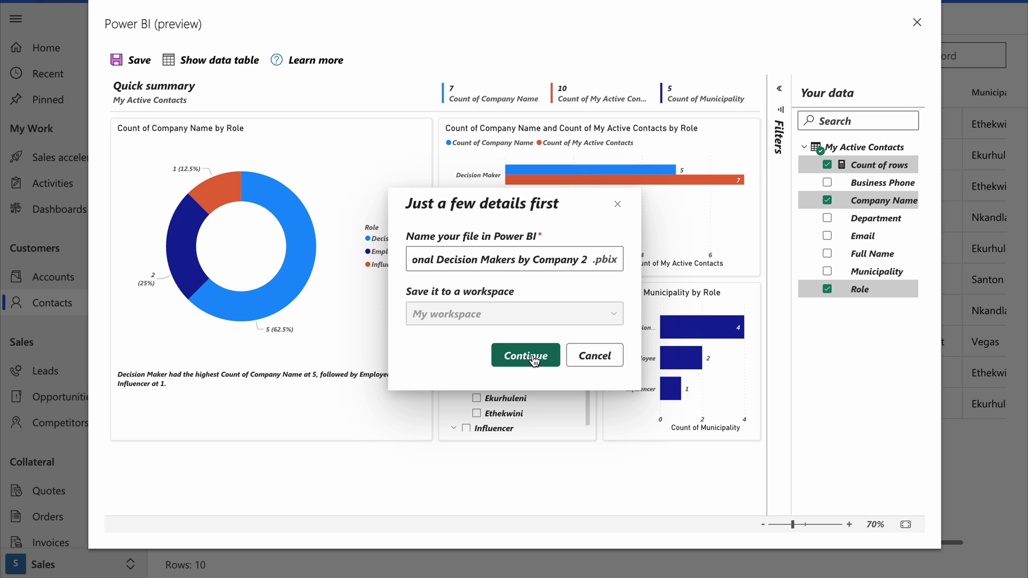
left_click(528, 356)
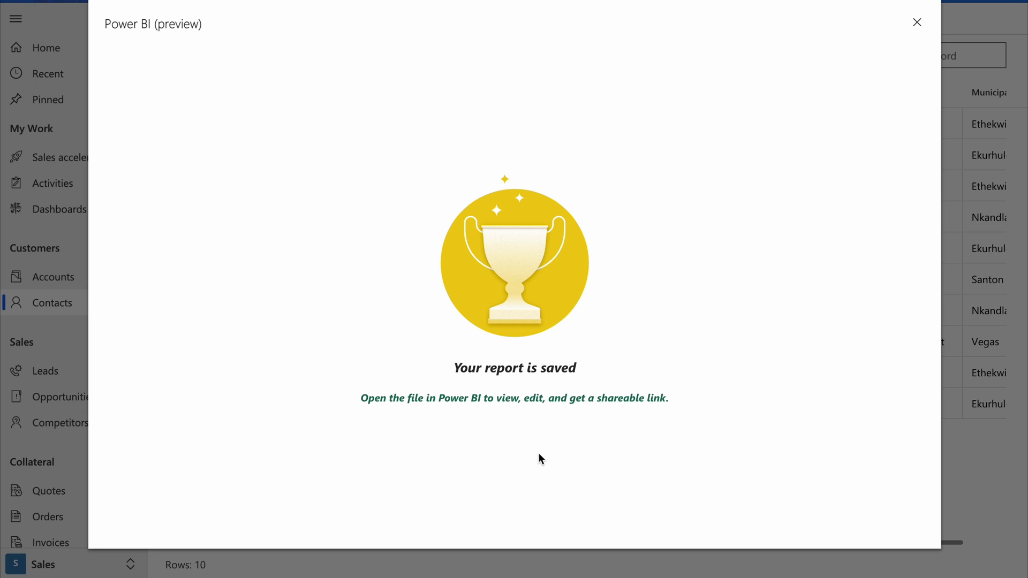
- Open the saved report in the Power BI service and dismiss the tour tips
left_click(509, 397)
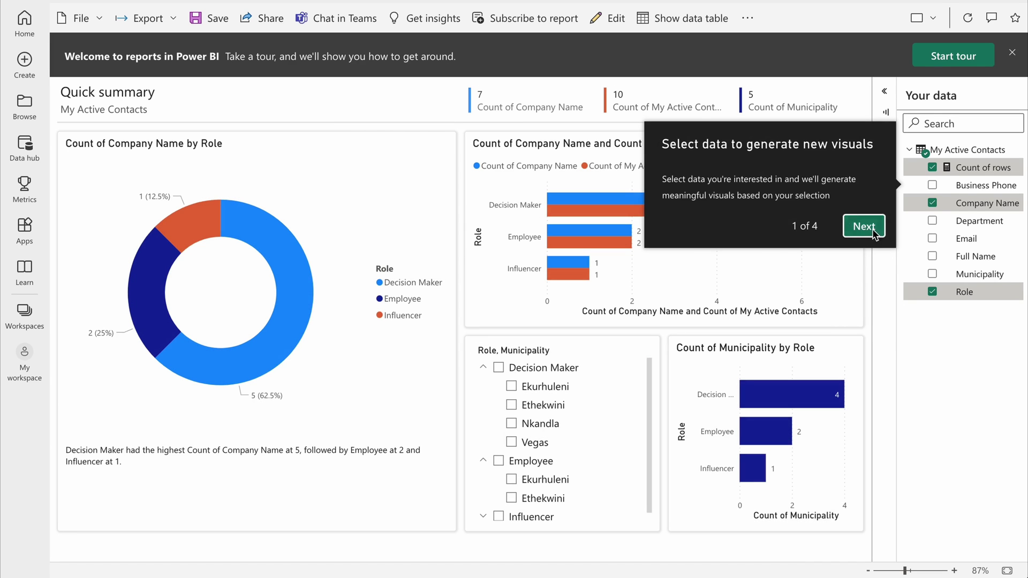
left_click(872, 229)
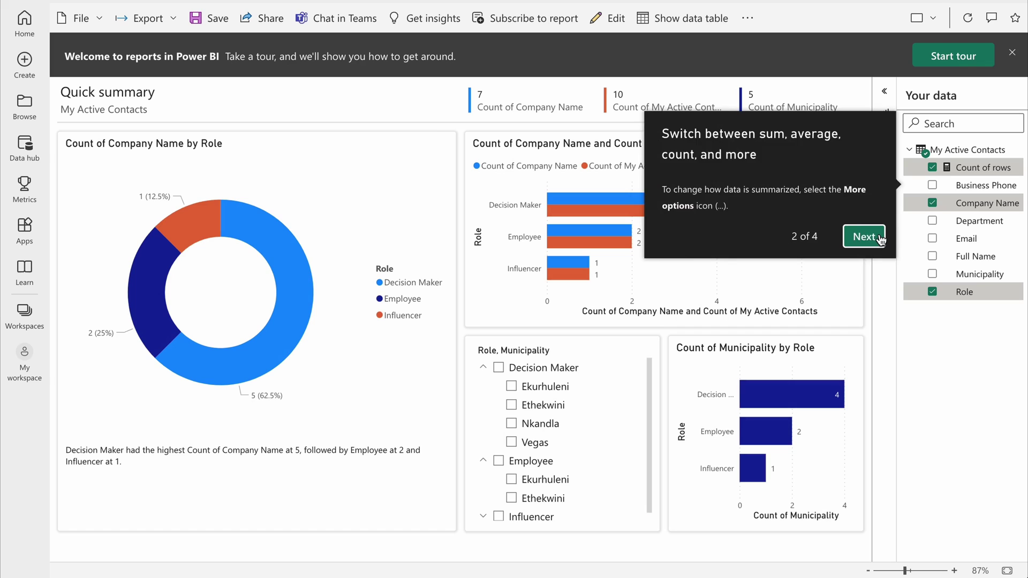
left_click(880, 234)
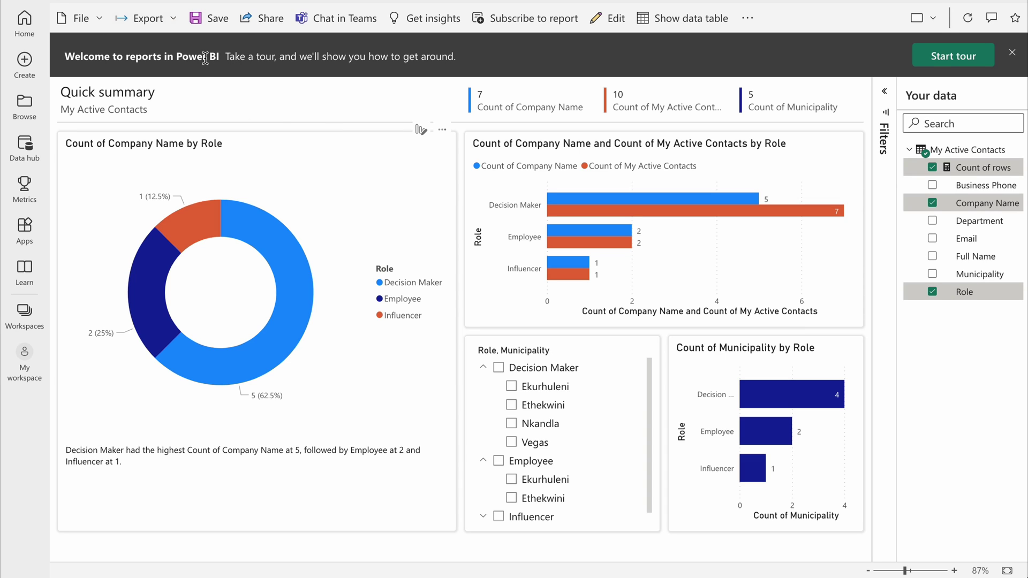
- Export the report to PDF using Current Values
left_click(171, 30)
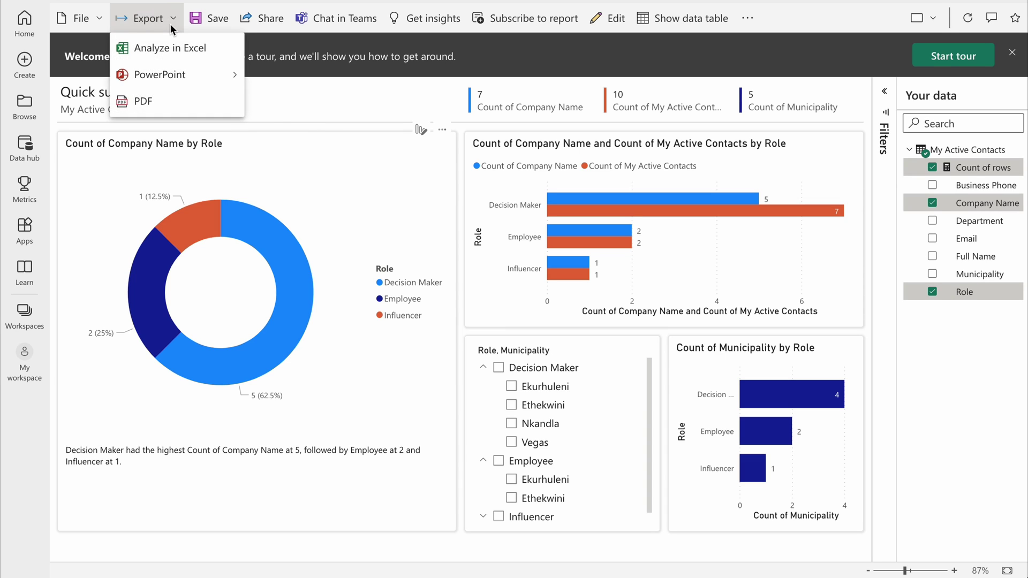
left_click(178, 30)
left_click(179, 31)
left_click(143, 108)
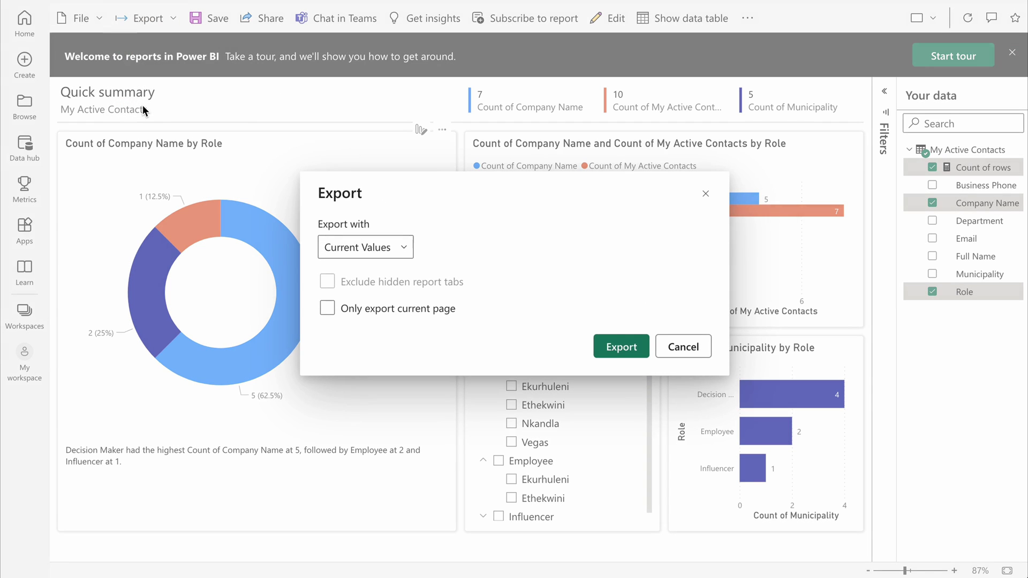
left_click(394, 247)
left_click(476, 213)
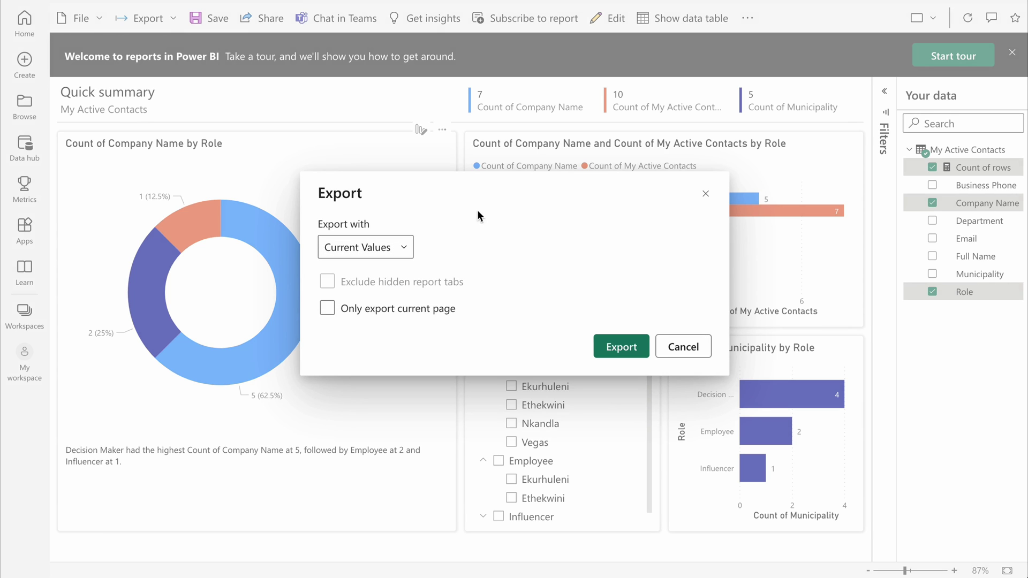
left_click(636, 348)
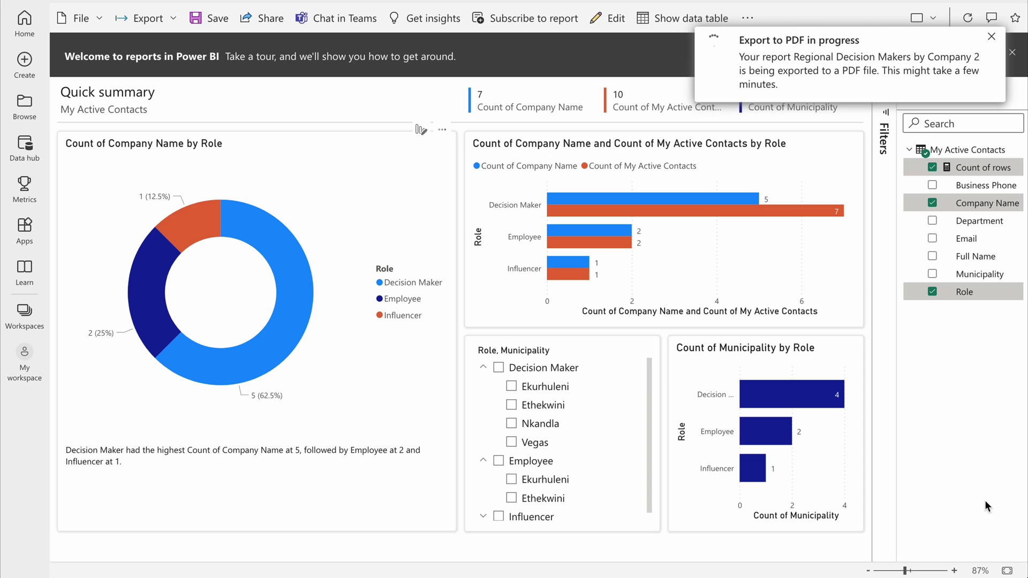
- Show the My Active Contacts records in a data table below the visuals
left_click(706, 28)
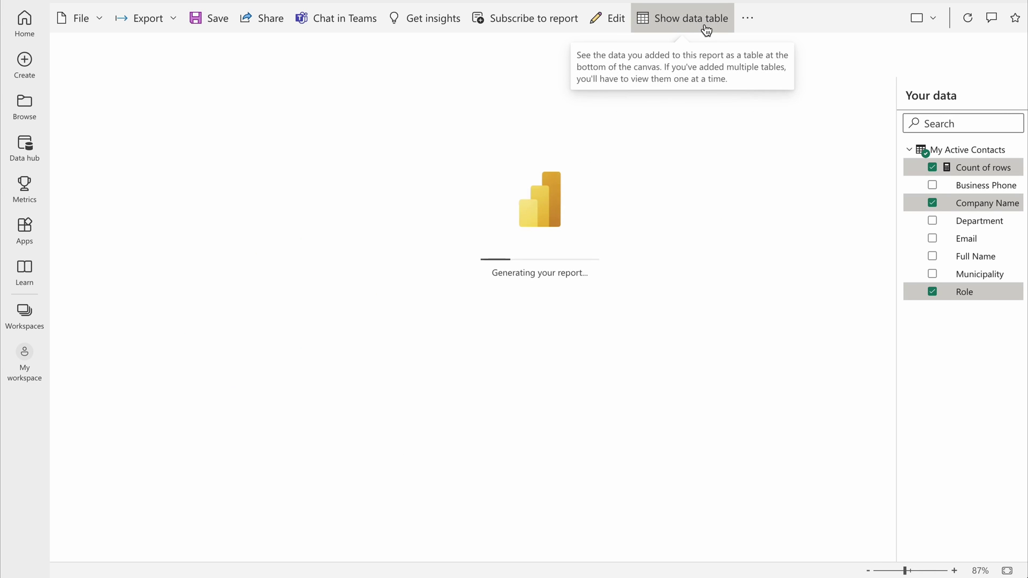